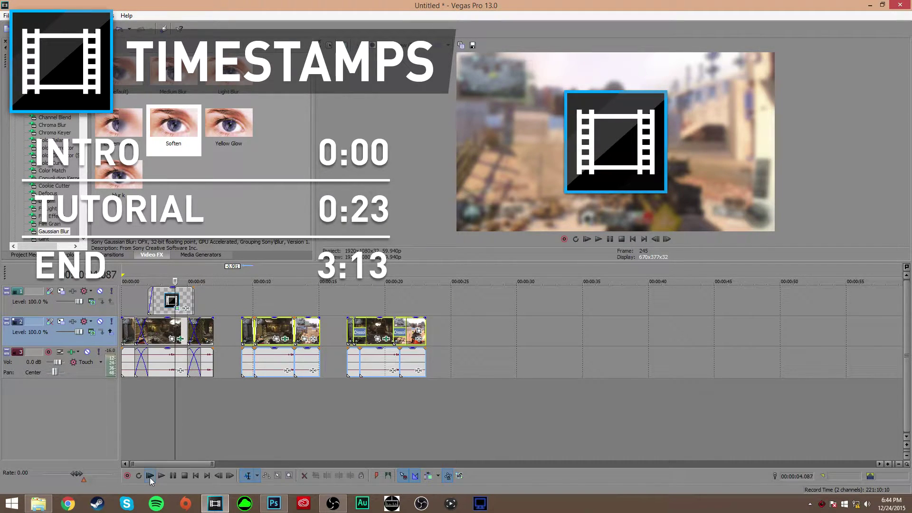
- Play back the finished blurred-and-clear example edit
left_click(150, 476)
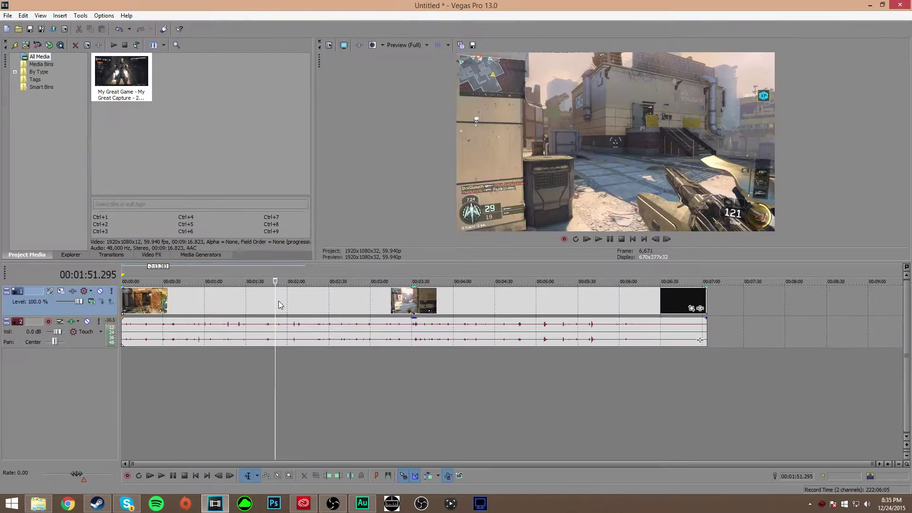
- Select the gameplay event and position the playhead at 00:00:09.993
left_click(123, 295)
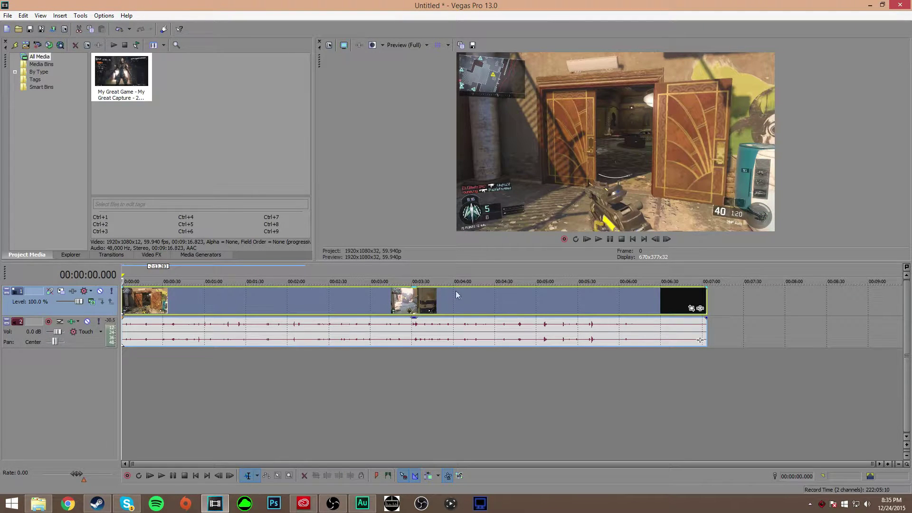
left_click(231, 314)
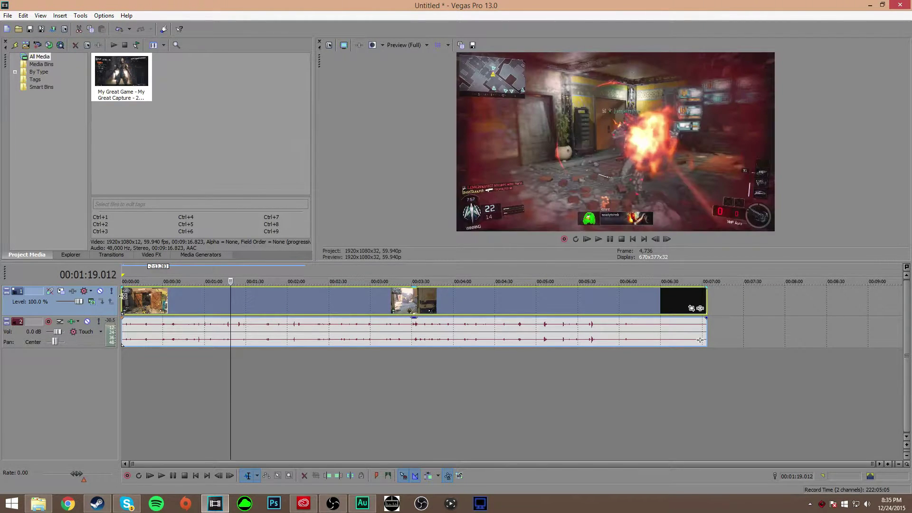
key("ctrl+Home")
scroll(219, 311, "up", 3)
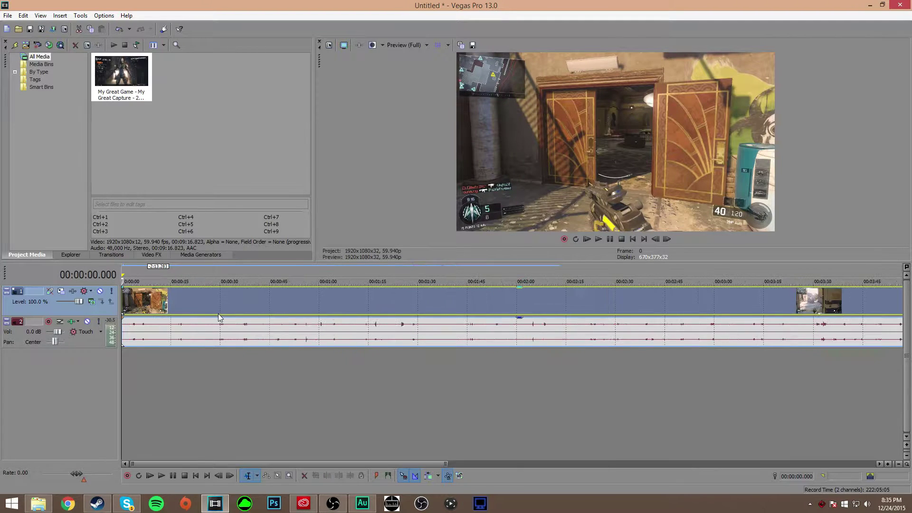
scroll(219, 314, "up", 2)
scroll(219, 316, "up", 2)
left_click(148, 306)
left_click(229, 306)
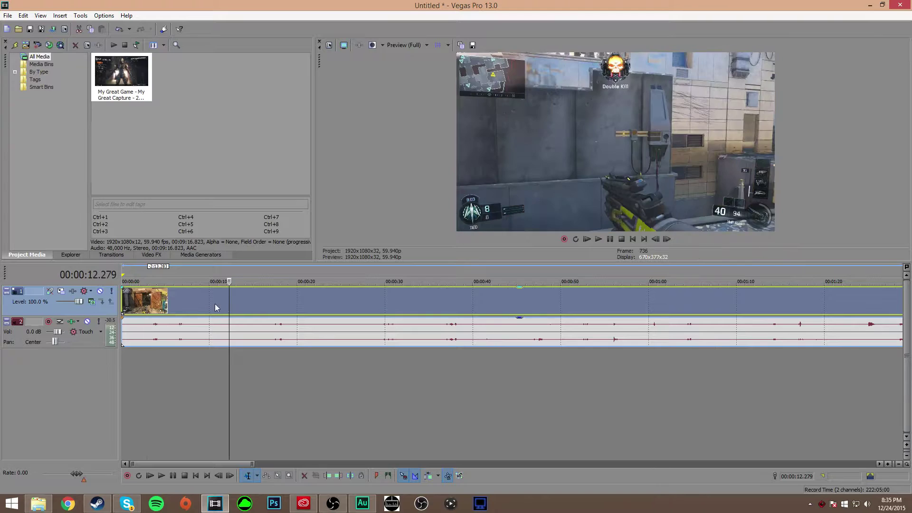
left_click(207, 306)
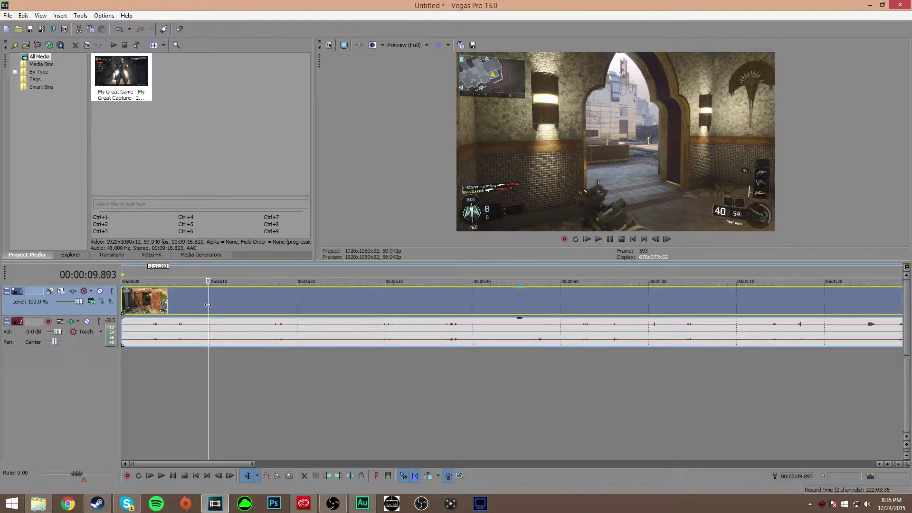
key("Right")
key("Right")
key("Right")
key("Right")
key("Right")
key("Right")
- Split the clip at 00:00:09.993 and delete all footage after the split
key("s")
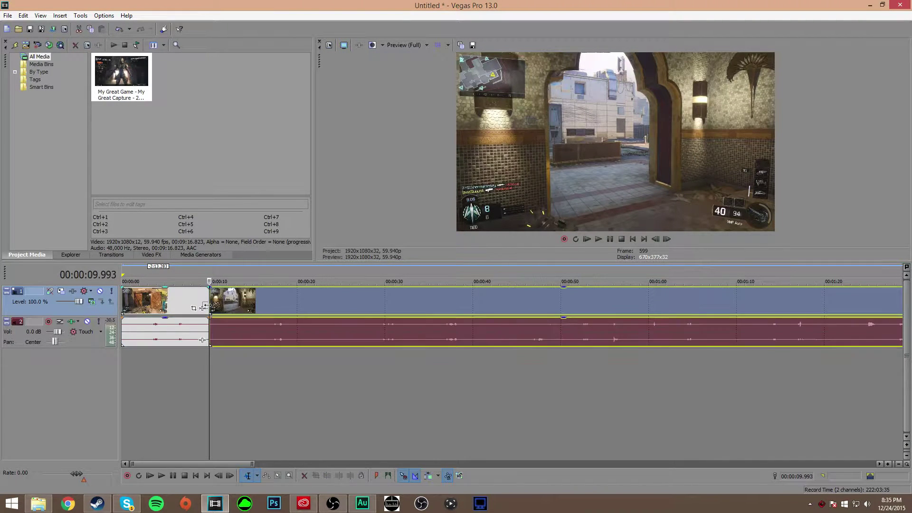
key("Delete")
scroll(189, 308, "up", 5)
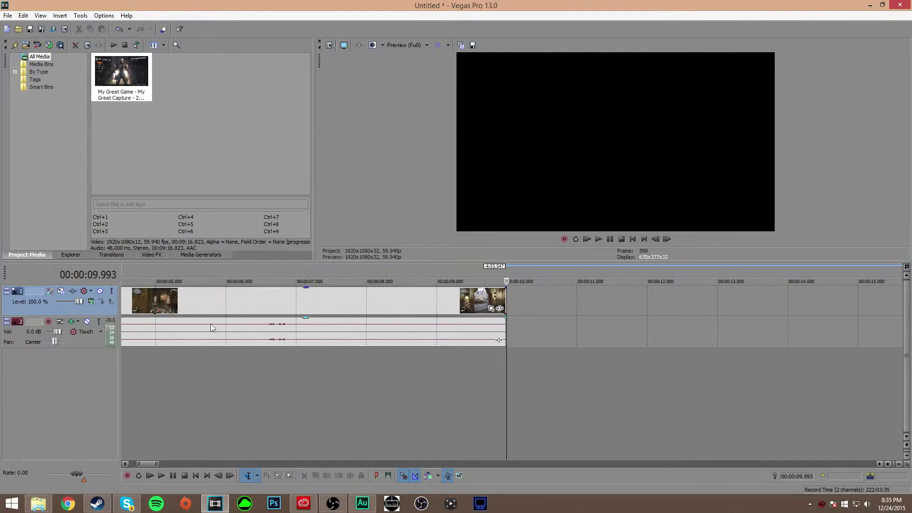
scroll(135, 466, "left", 2)
scroll(135, 444, "down", 6)
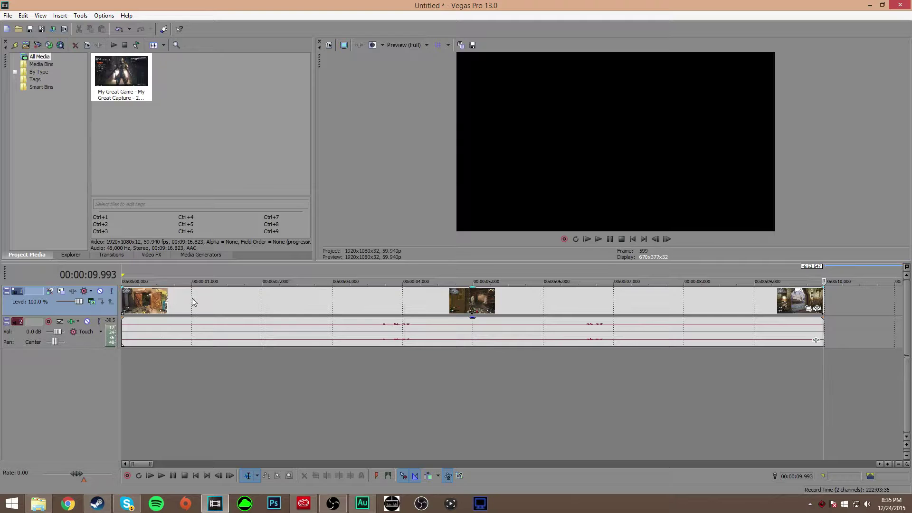
left_click(191, 302)
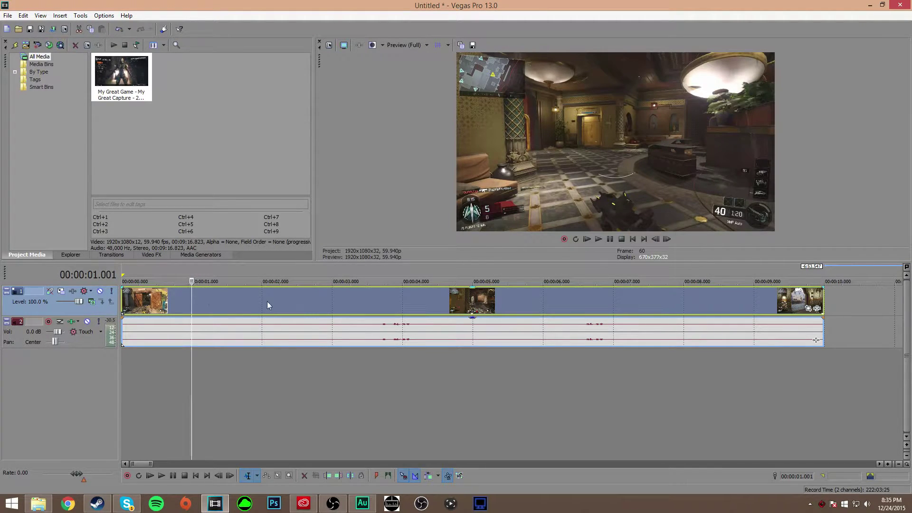
- Split the gameplay clip at the 1-second and 5-second marks
key("s")
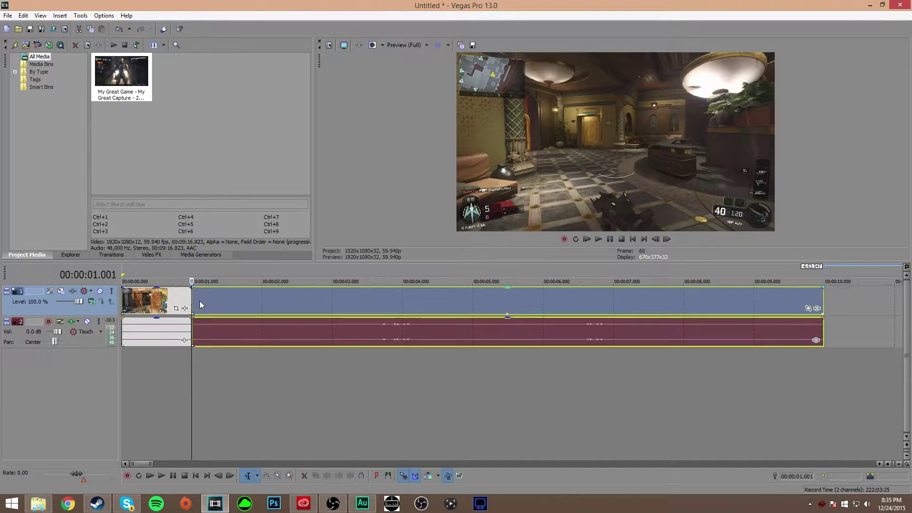
left_click(402, 300)
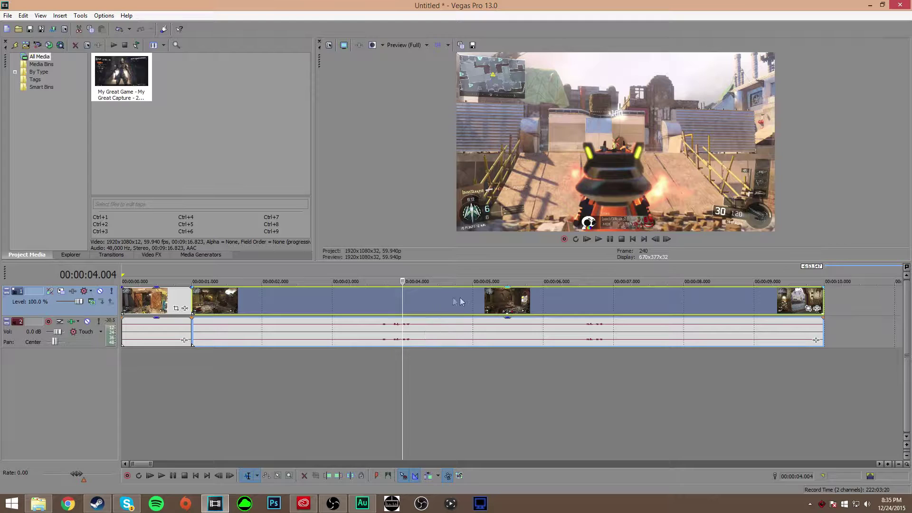
left_click(473, 296)
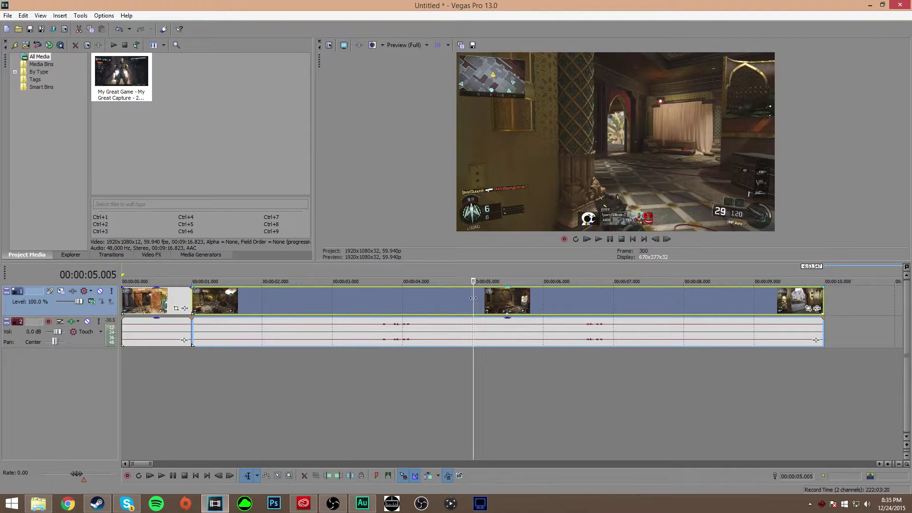
key("s")
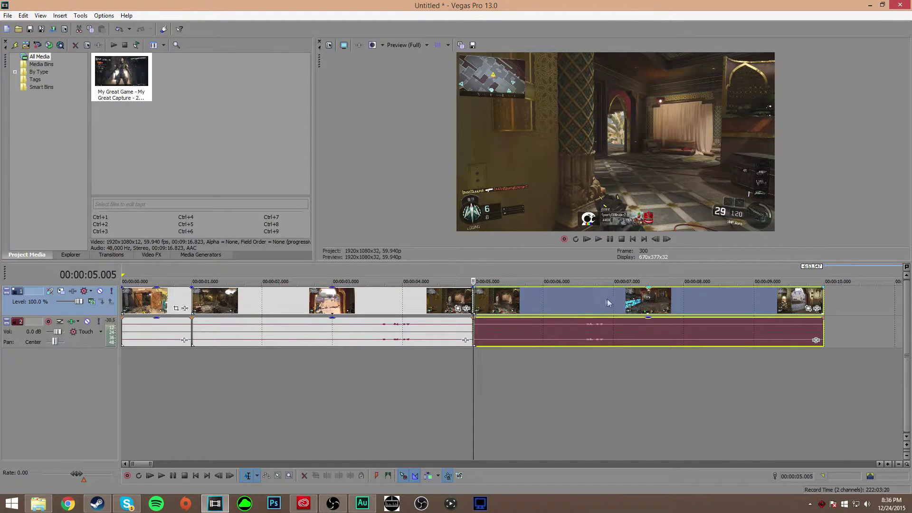
- Trim the clip's end at 00:00:06.990, deleting the footage after it
left_click(613, 299)
key("s")
key("Delete")
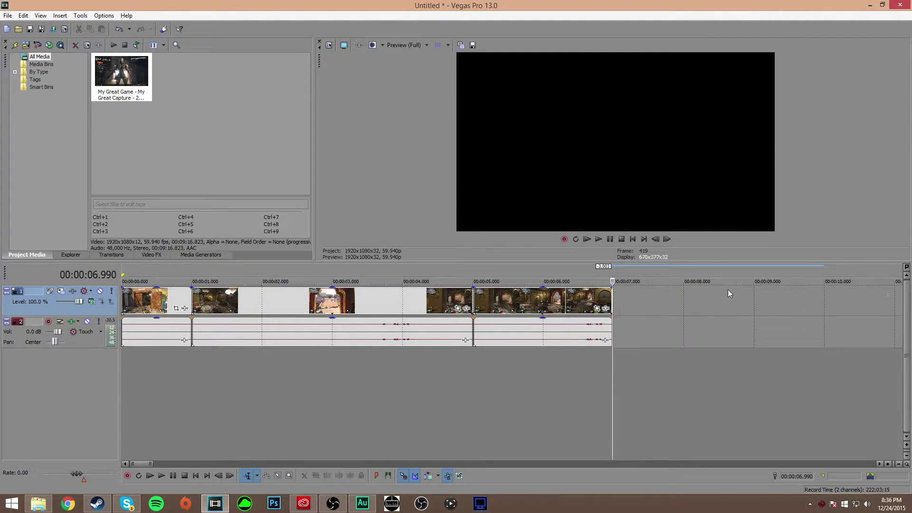
left_click(332, 297)
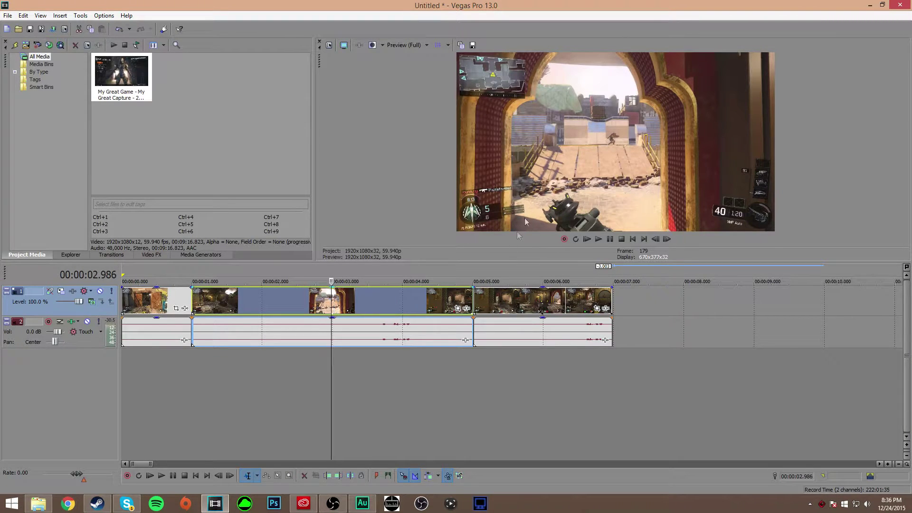
right_click(359, 301)
left_click(380, 214)
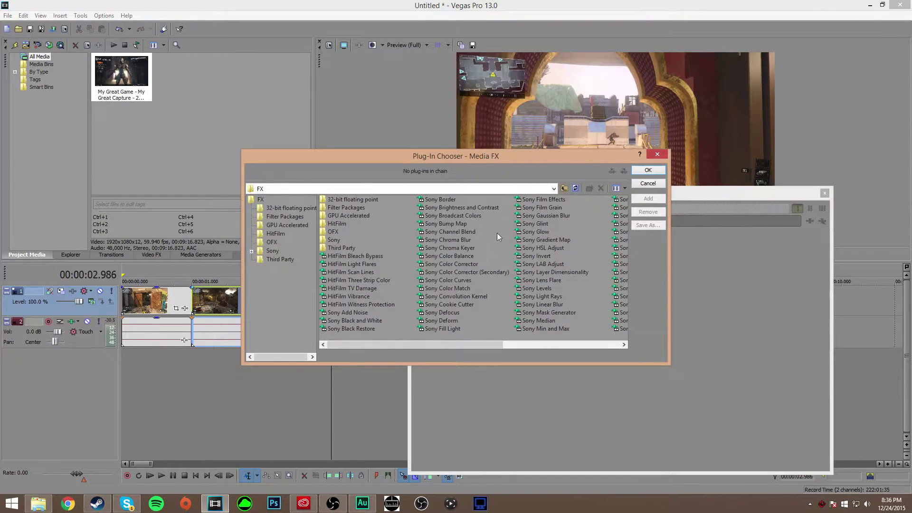
left_click(648, 184)
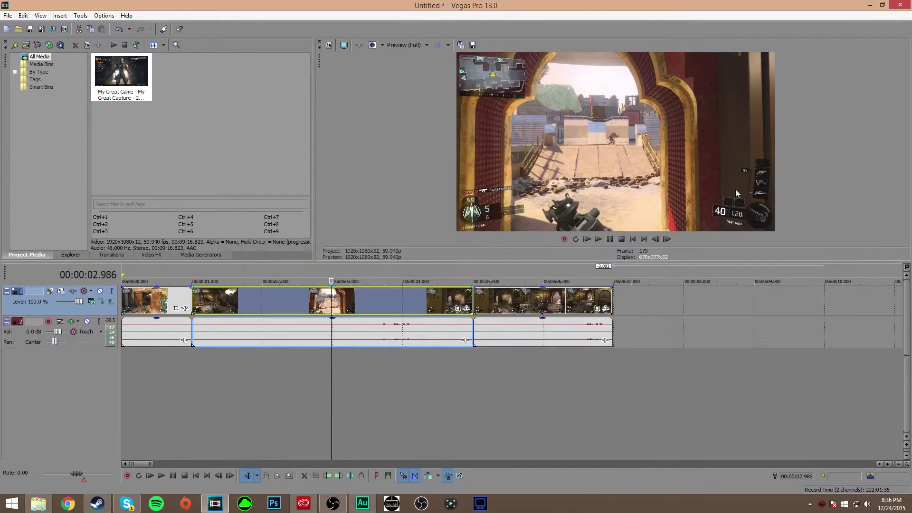
left_click(161, 305)
left_click(534, 306)
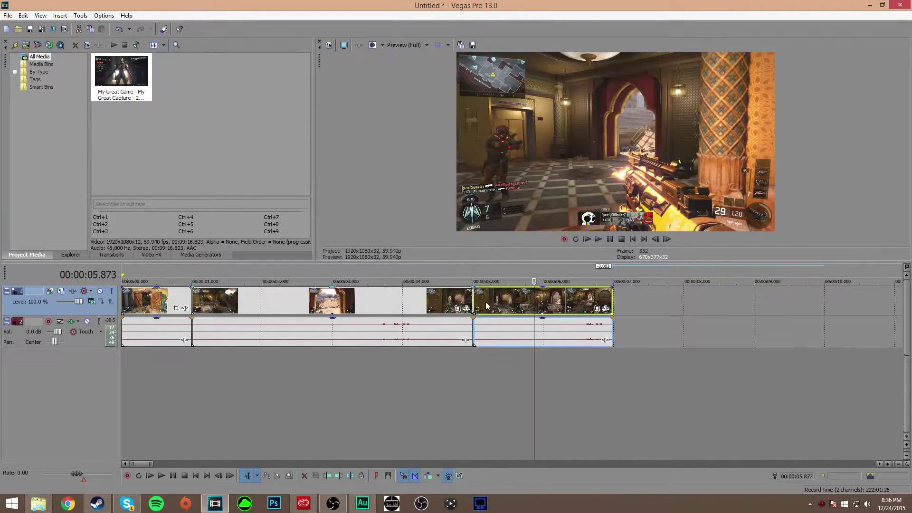
- Insert a new audio track and video track, and drag the last section onto the video track
right_click(81, 369)
left_click(97, 378)
right_click(70, 402)
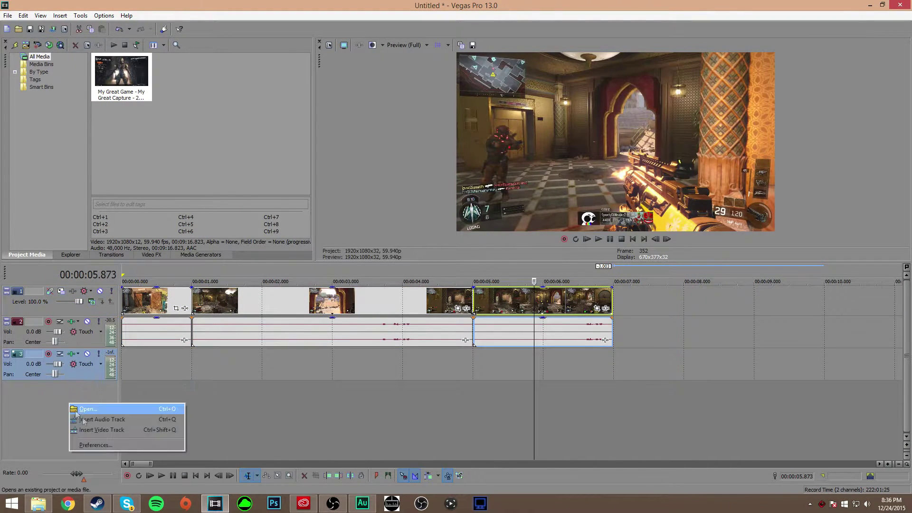
left_click(101, 430)
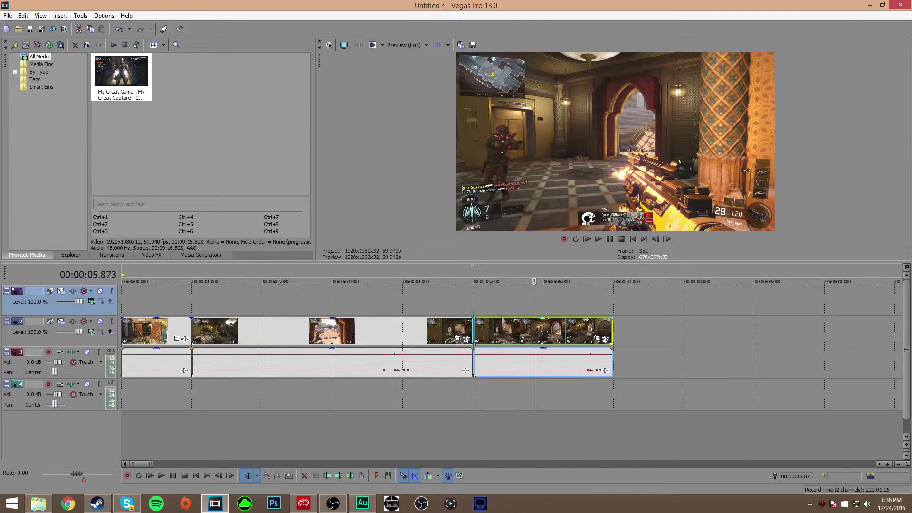
left_click_drag(502, 323, 500, 294)
- Undo the section deletion, remove the spare audio track, and return the last section to its track
key("Delete")
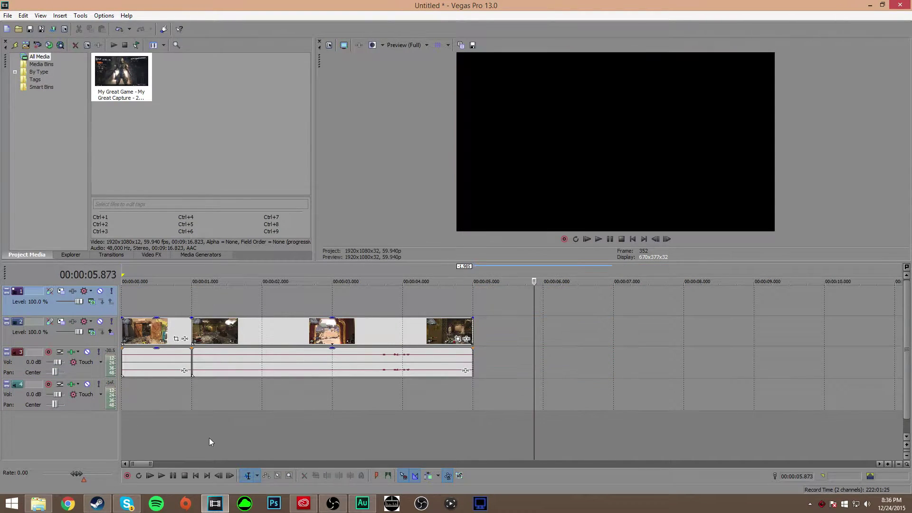
key("ctrl+z")
left_click(91, 403)
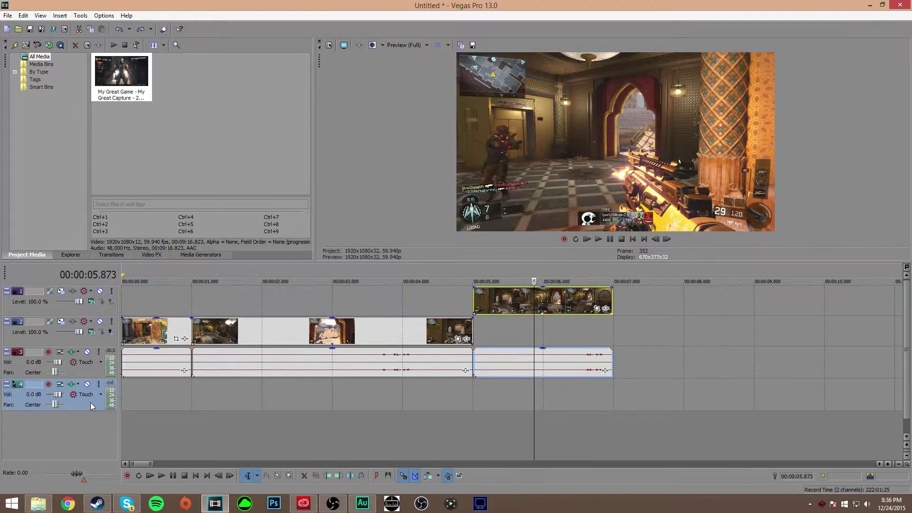
key("Delete")
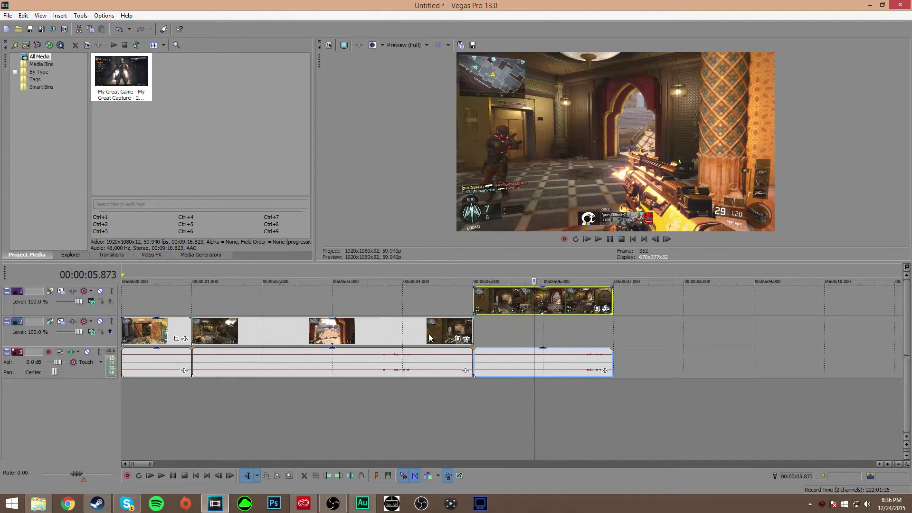
left_click(493, 302)
left_click_drag(517, 310, 516, 331)
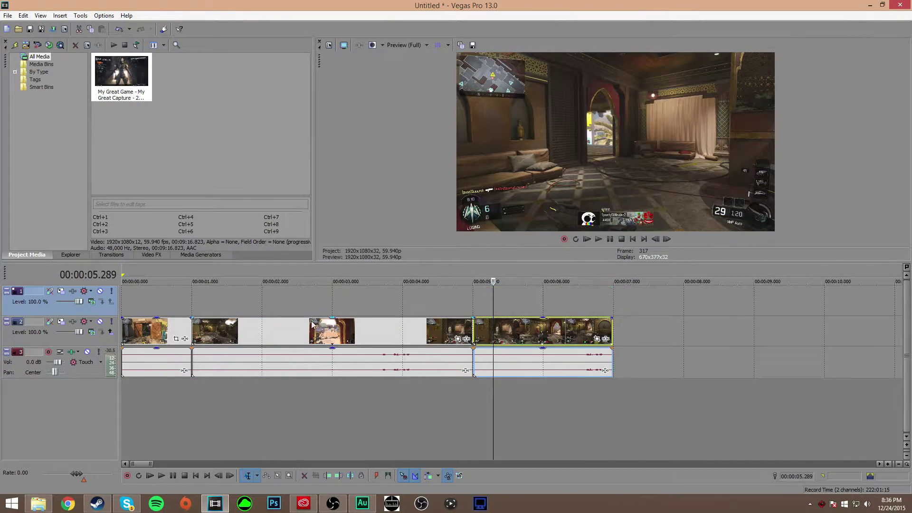
- Delete the empty track and apply the Gaussian Blur Soften preset (0.0200 ranges) to the middle event
left_click(105, 312)
key("Delete")
right_click(290, 297)
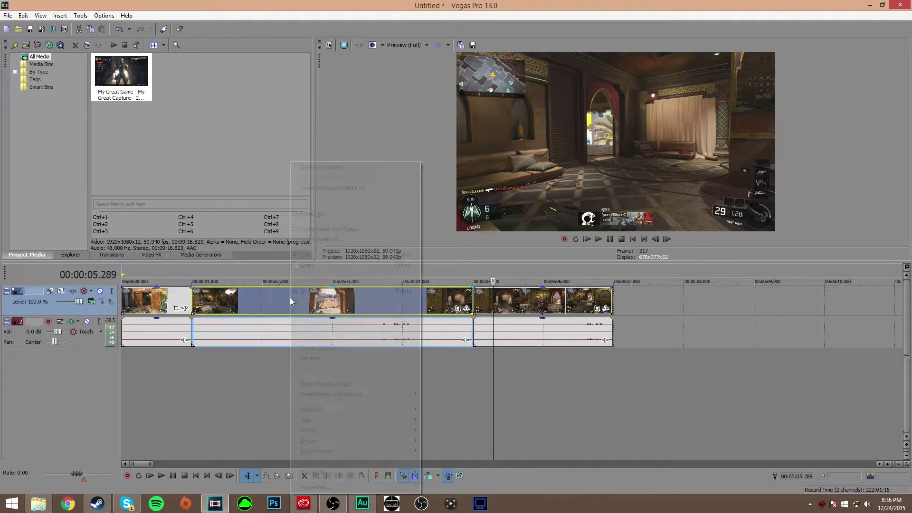
left_click(336, 229)
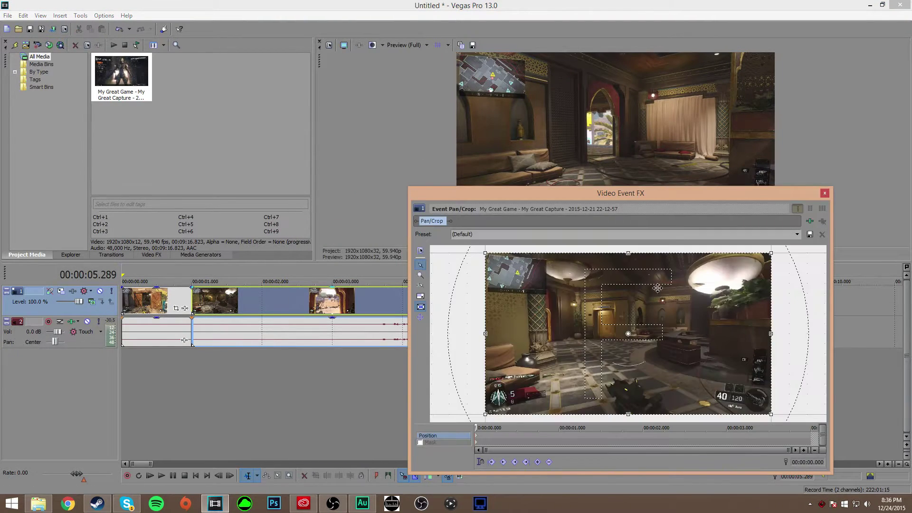
left_click(150, 254)
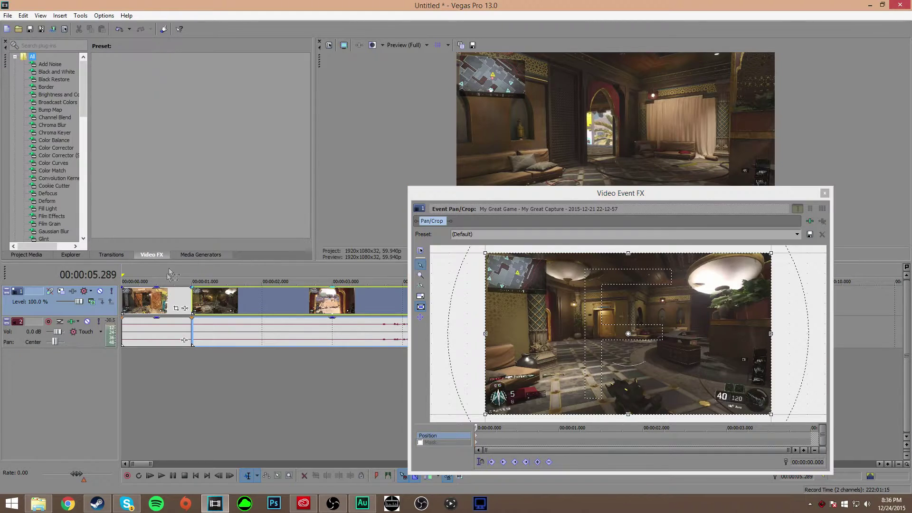
left_click(41, 16)
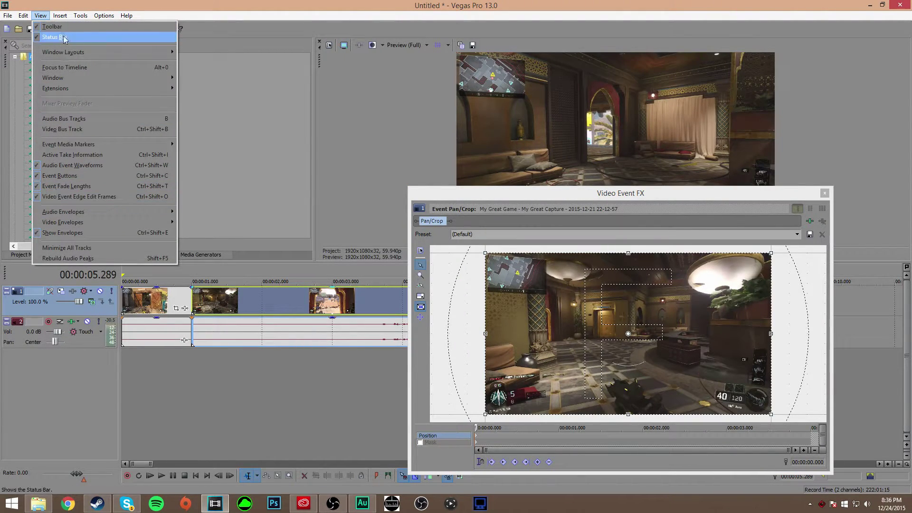
left_click(225, 176)
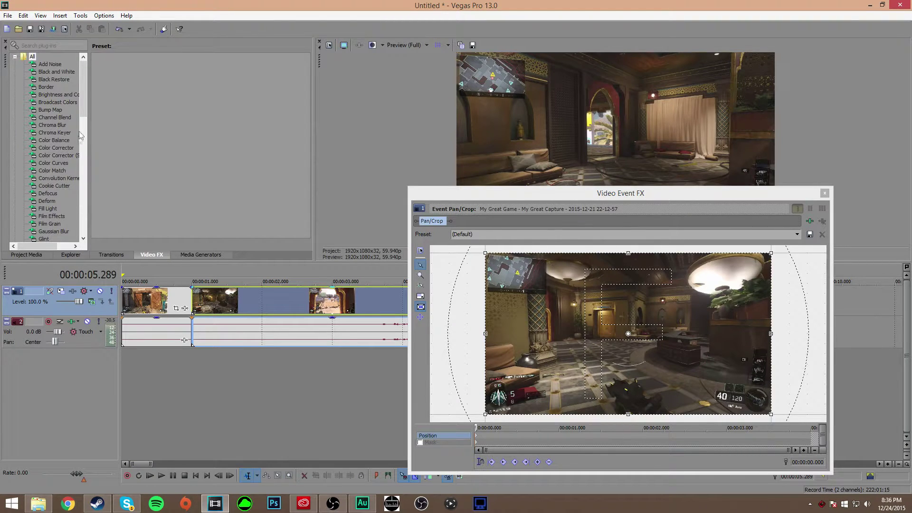
scroll(72, 199, "down", 2)
left_click(54, 185)
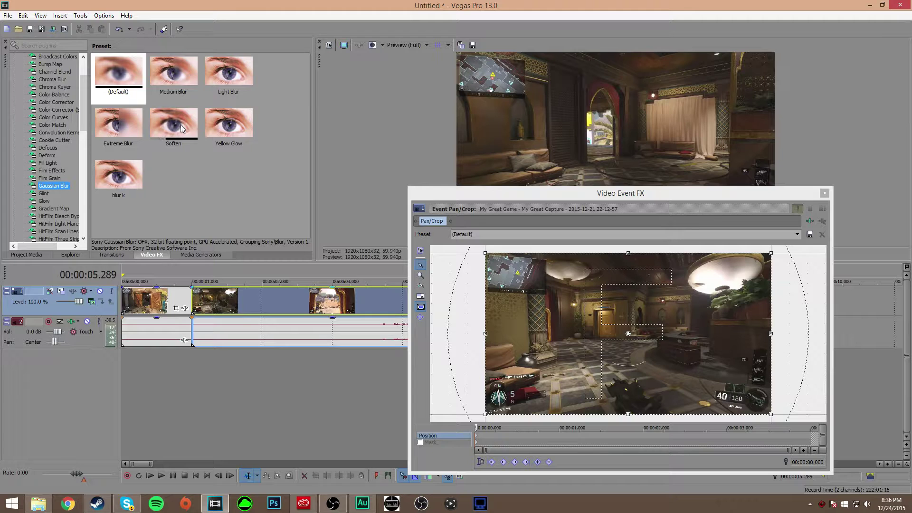
left_click_drag(182, 128, 174, 124)
left_click_drag(533, 310, 552, 297)
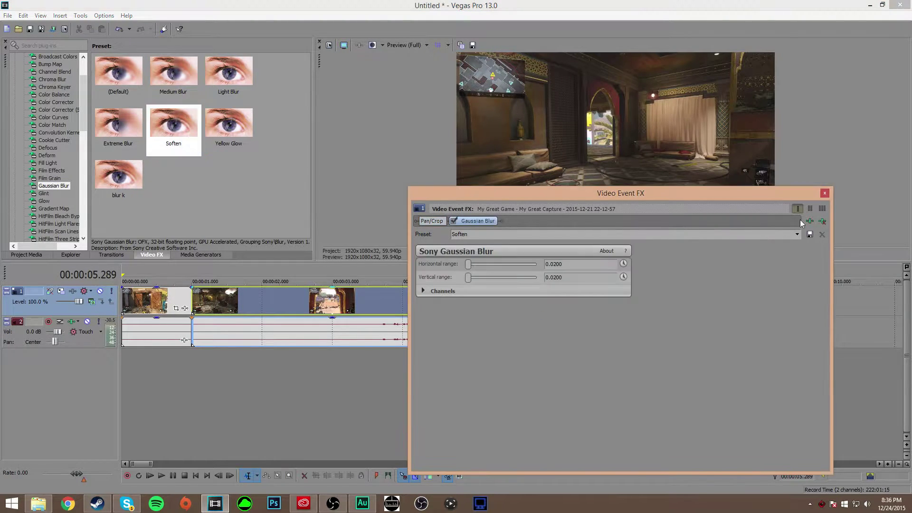
left_click(825, 192)
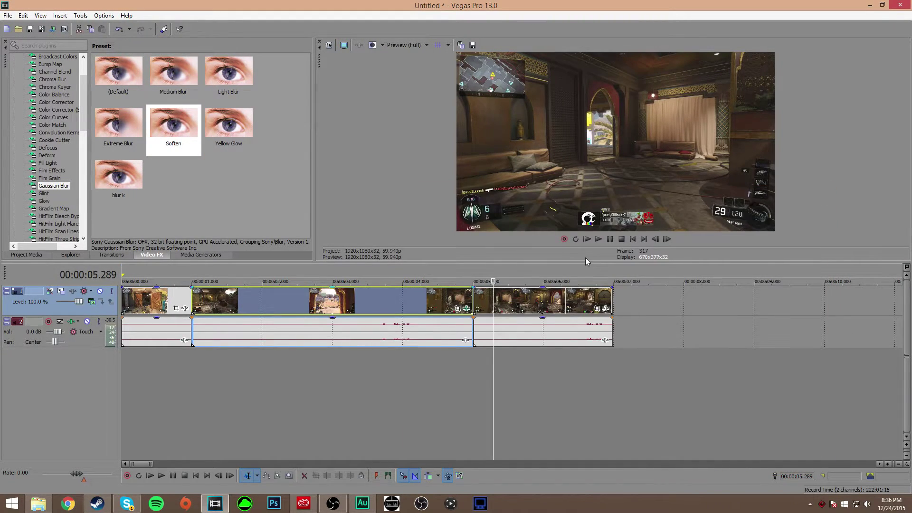
- Extend the clear opening clip over the blurred event to create a crossfade
left_click(545, 295)
left_click(356, 295)
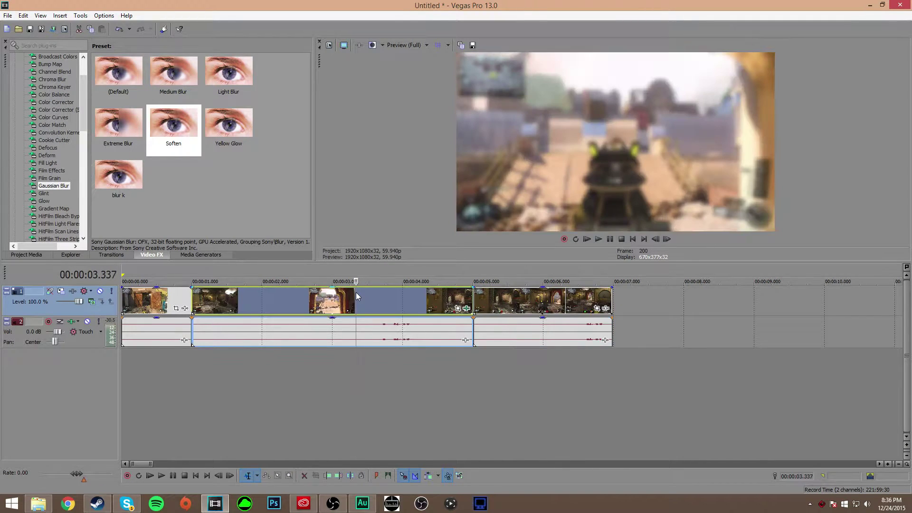
left_click(185, 302)
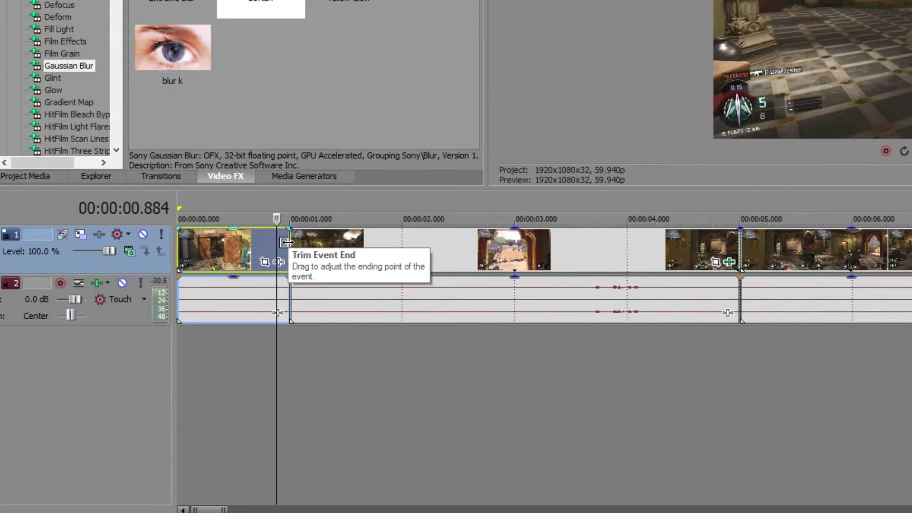
left_click_drag(285, 242, 395, 244)
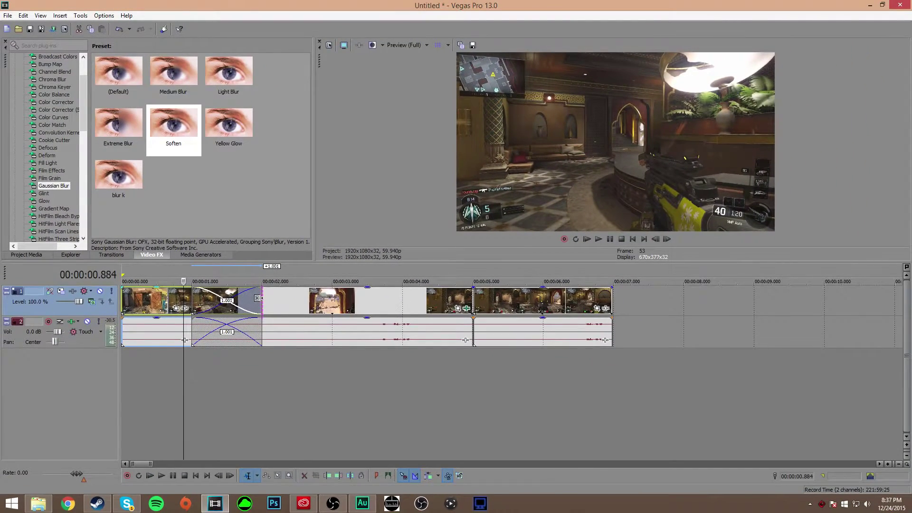
left_click_drag(257, 297, 258, 298)
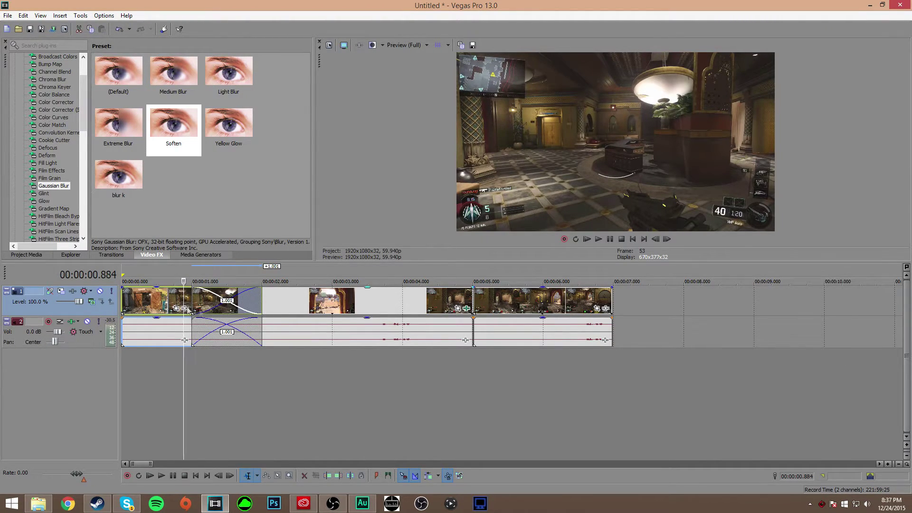
- Shorten the crossfade to 0.501 seconds, previewing it before and after
key("space")
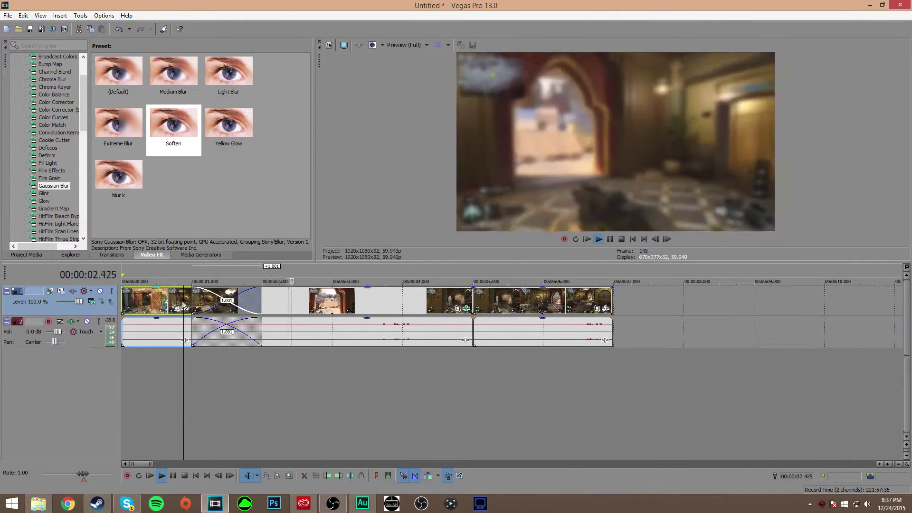
key("space")
left_click_drag(261, 300, 221, 297)
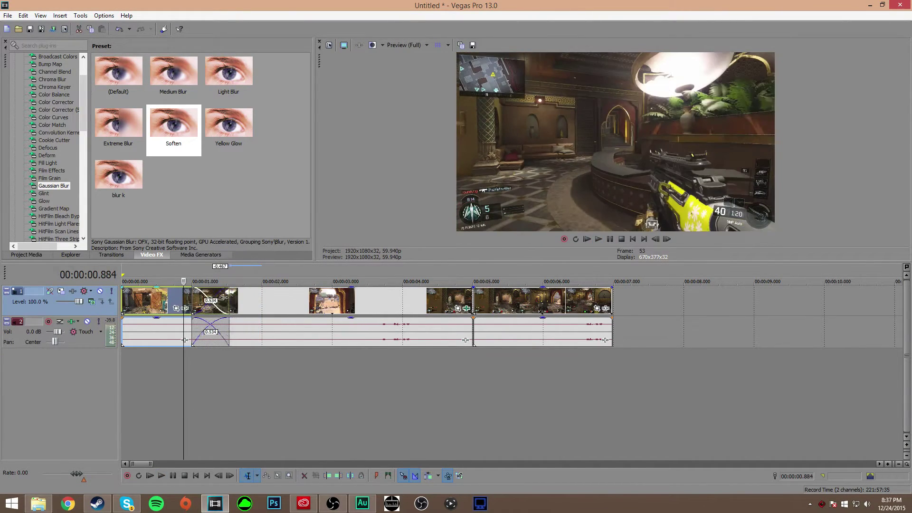
key("space")
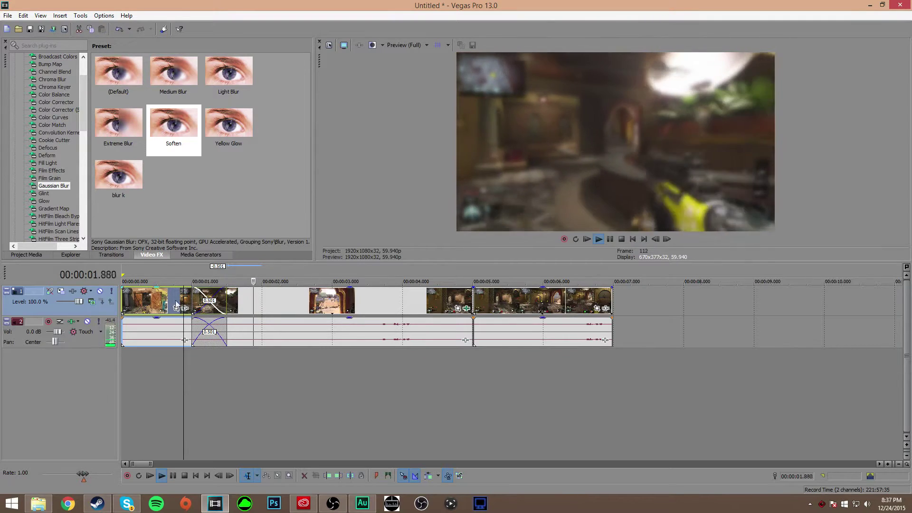
key("space")
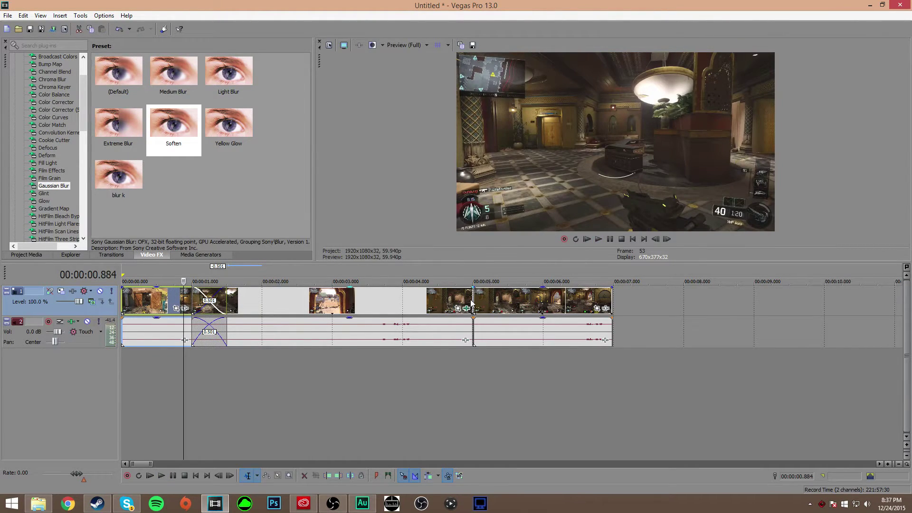
left_click(473, 302)
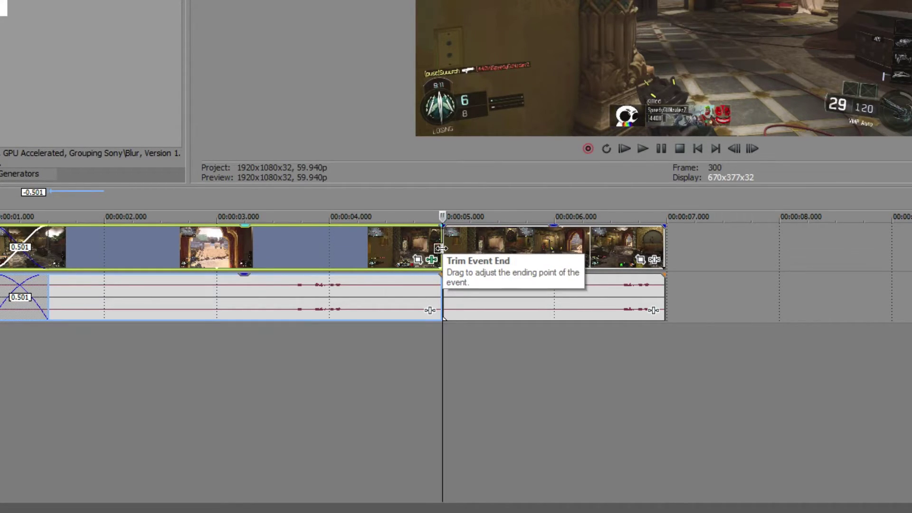
- Overlap the blurred event onto the final clip for a 0.484-second crossfade
left_click_drag(441, 248, 494, 248)
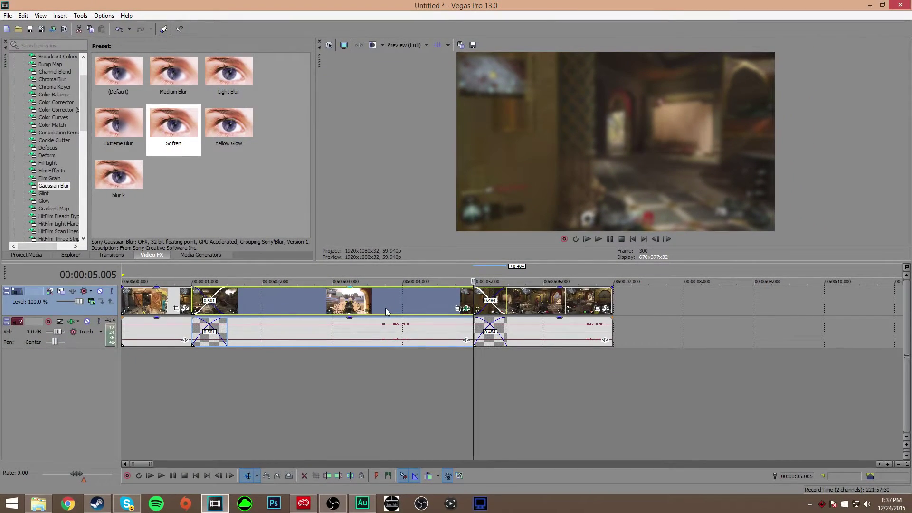
left_click(176, 300)
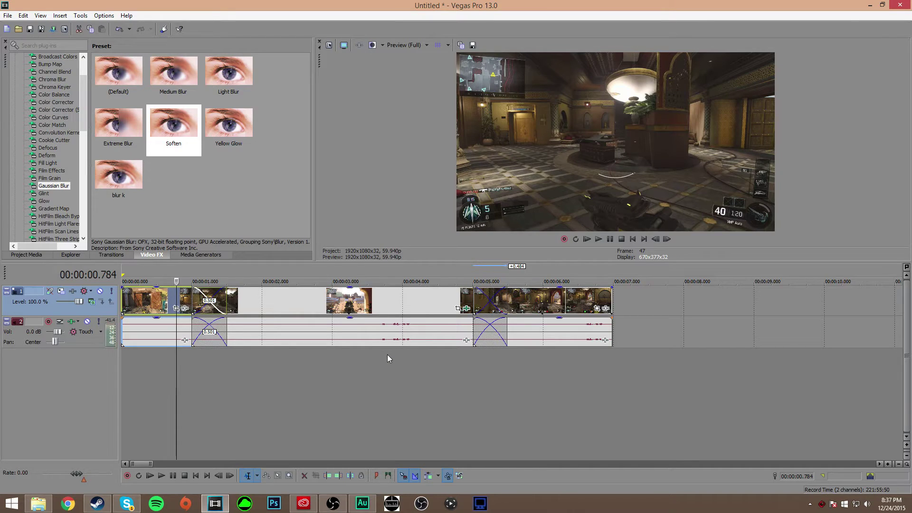
- Play the edited clip from the start and select each of the three sections
key("space")
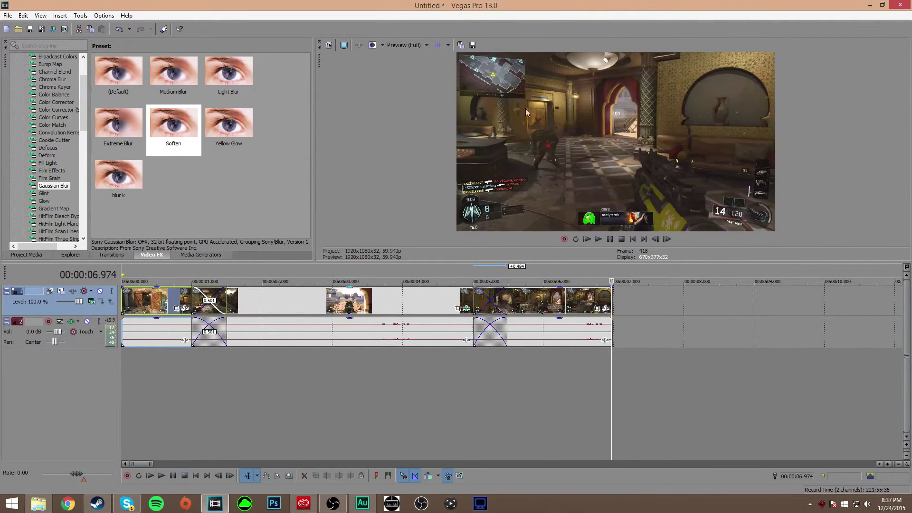
left_click(551, 304)
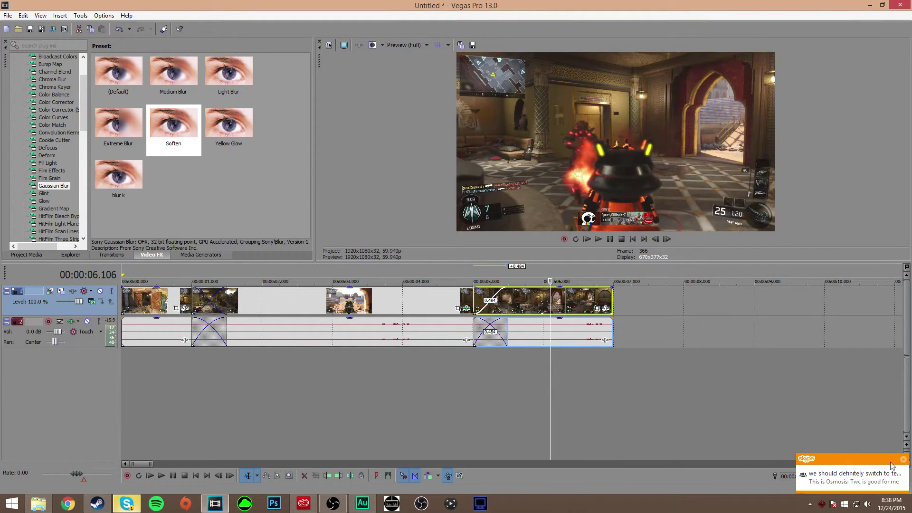
left_click(322, 301)
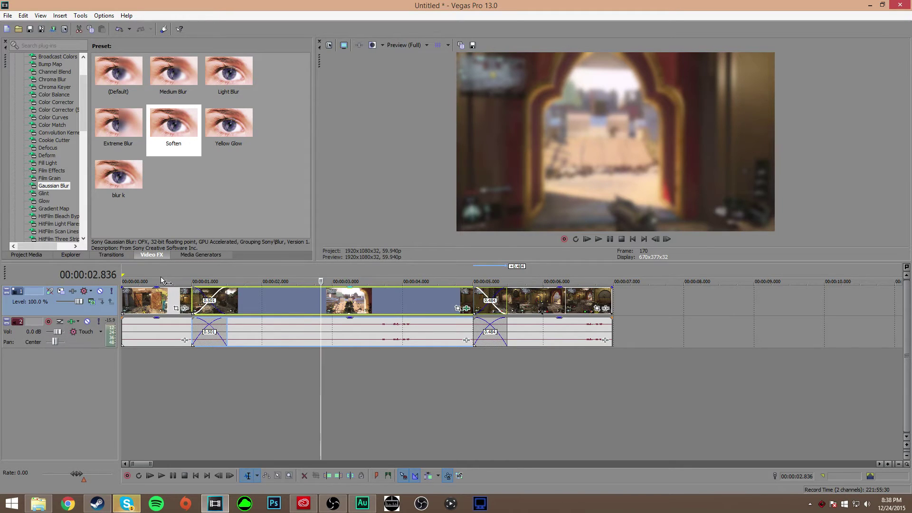
left_click(159, 300)
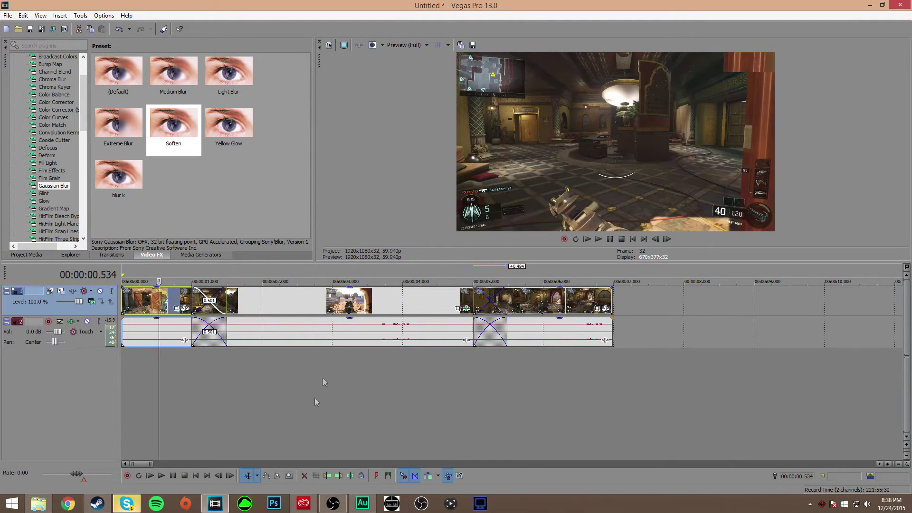
left_click(323, 300)
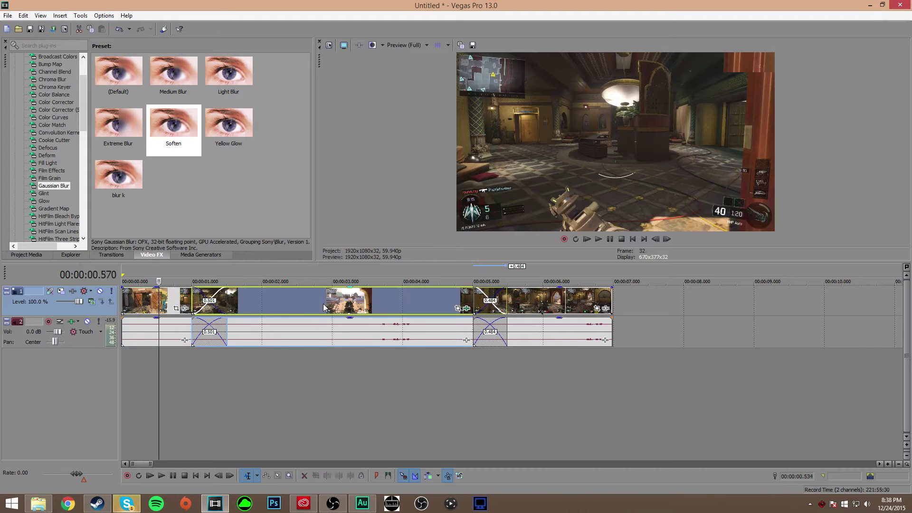
- View the middle event's Gaussian Blur Soften settings in Video Event FX, then close it
right_click(357, 300)
left_click(396, 228)
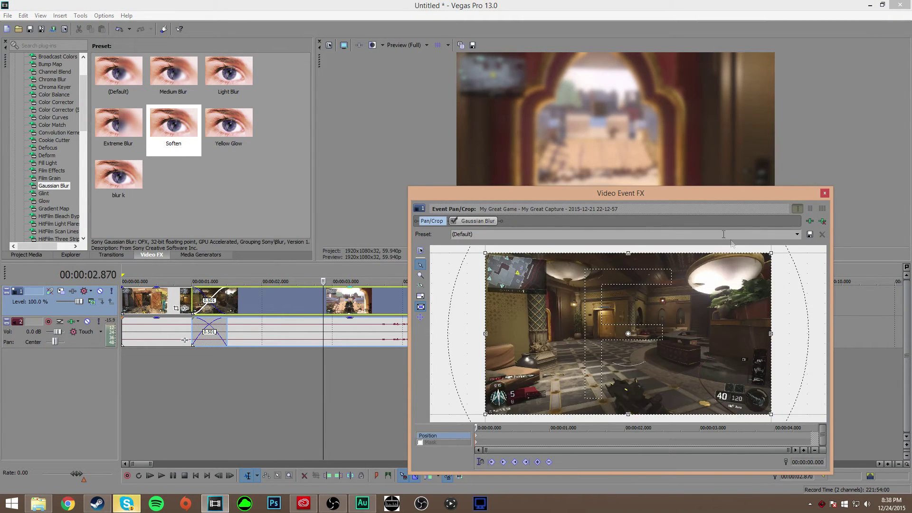
left_click(484, 222)
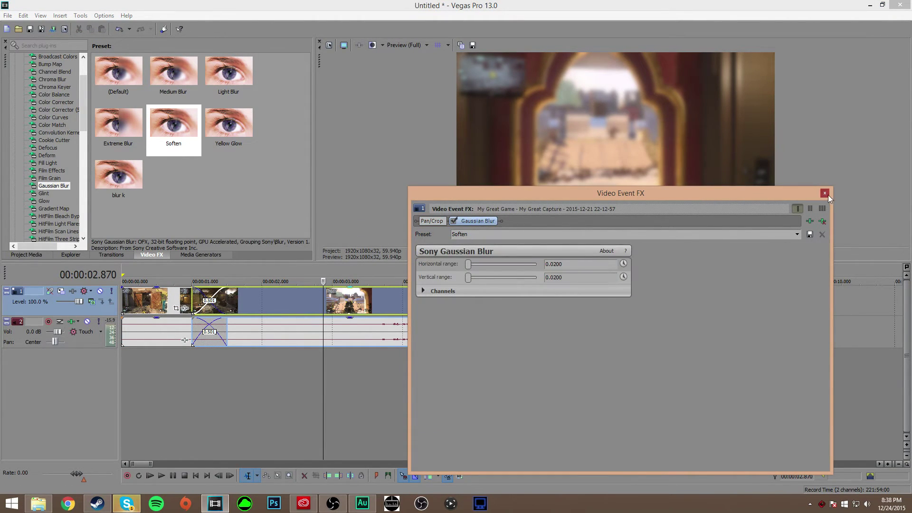
left_click(826, 193)
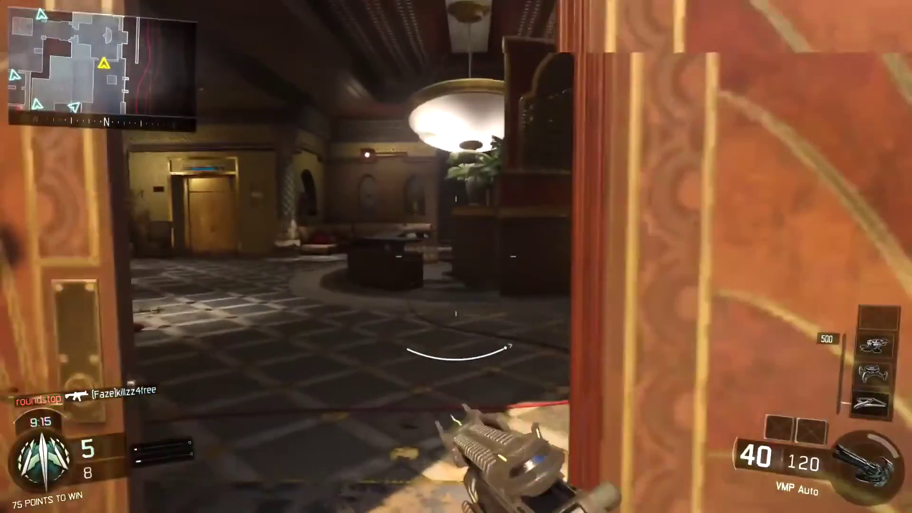